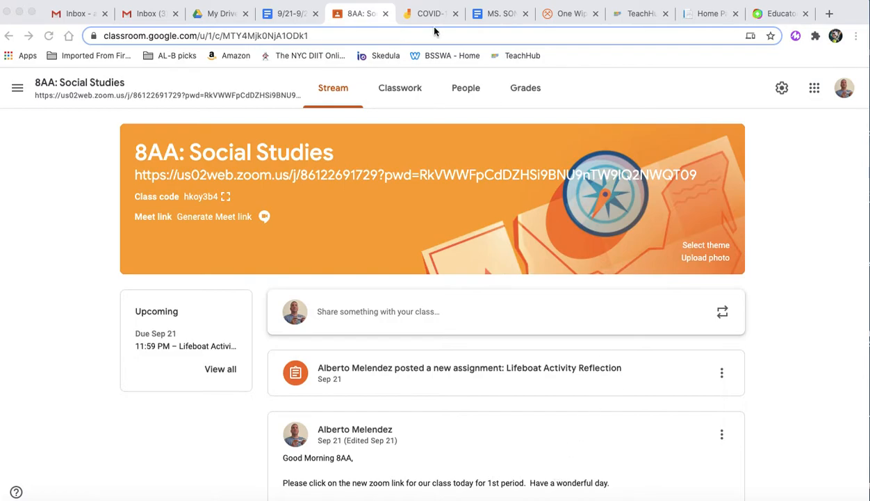
# Open the COVID-19 Google Jamboard attached to the draft "COVID-19 Feelings Jamboard" assignment in the class's classwork
pyautogui.click(399, 88)
pyautogui.click(400, 88)
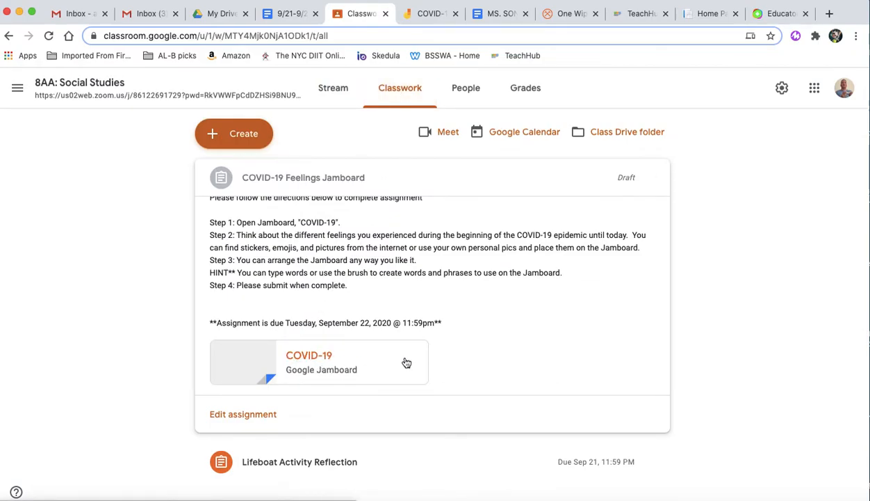
pyautogui.click(318, 367)
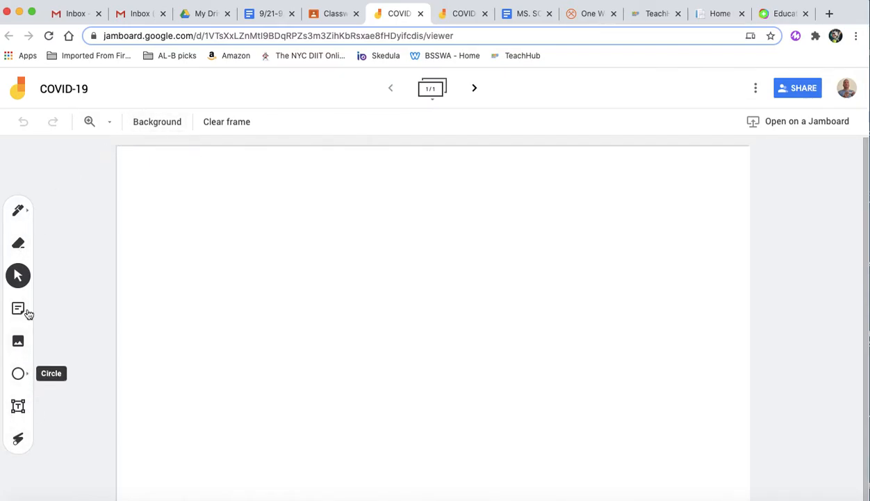
pyautogui.click(19, 213)
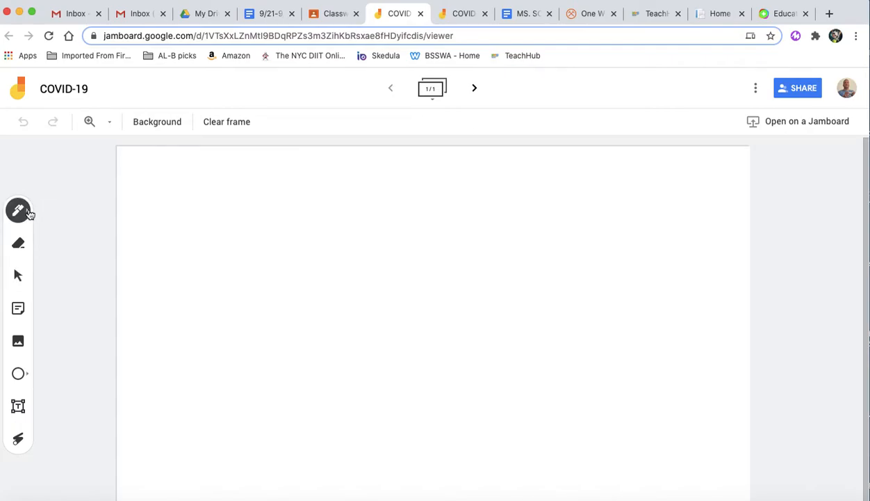
pyautogui.click(25, 214)
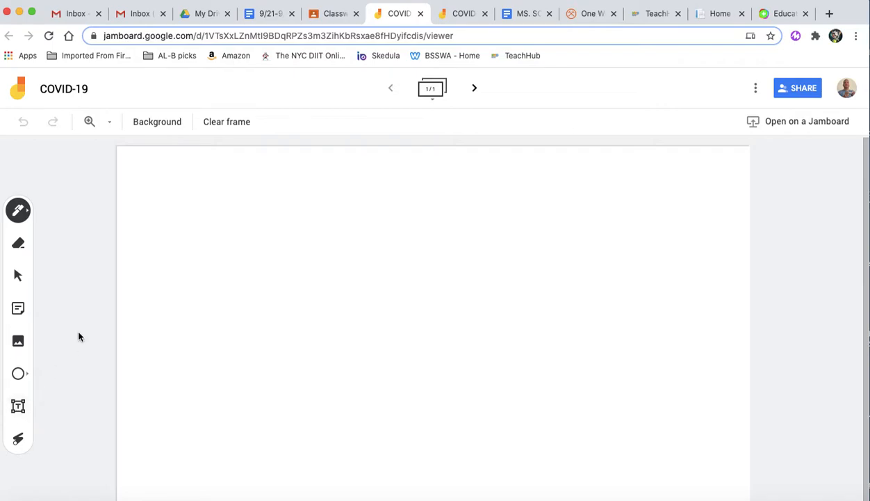
# Set the frame's background to the gray grid pattern
pyautogui.click(159, 123)
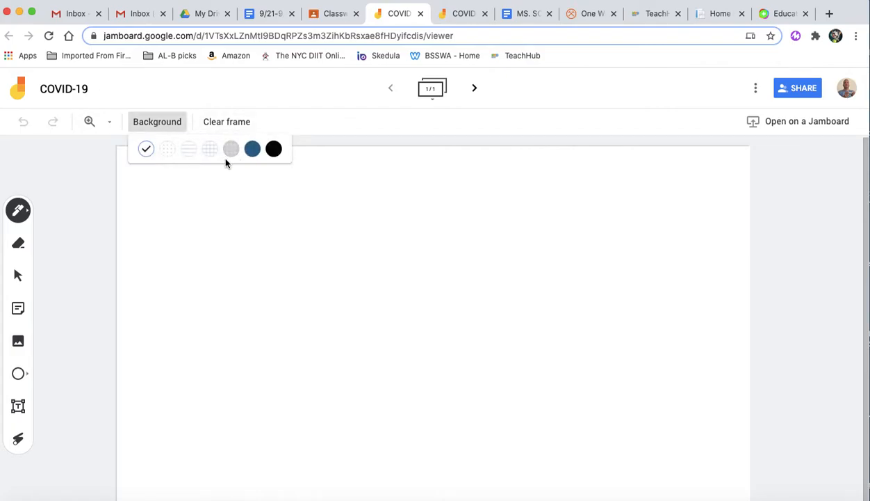
pyautogui.click(231, 149)
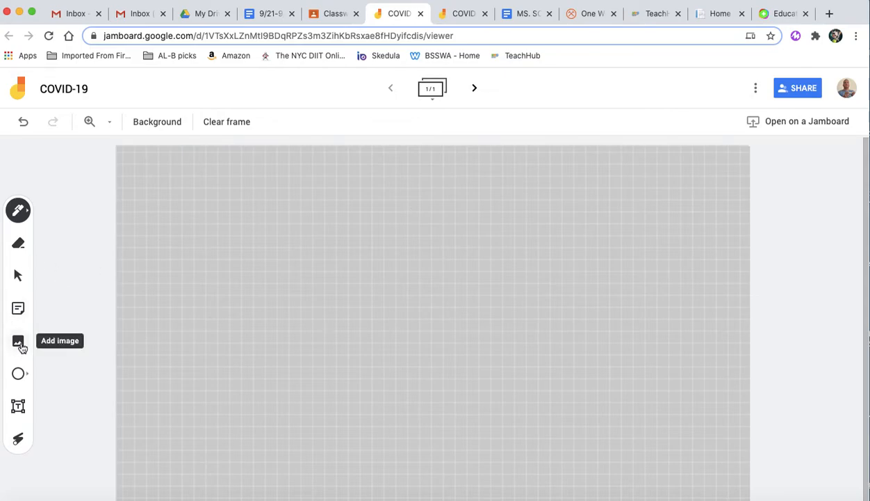
# Add a text box near the frame's upper edge containing the teacher's name followed by "COVID-19 Feelings"
pyautogui.click(19, 409)
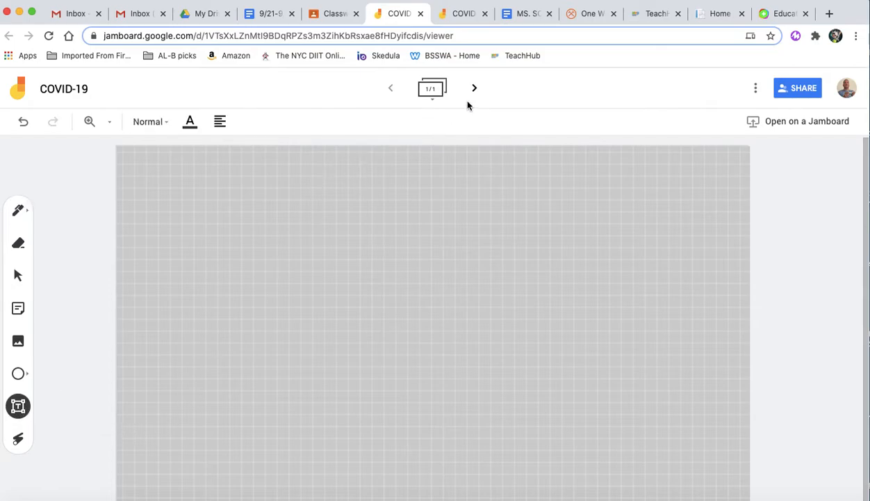
pyautogui.click(357, 174)
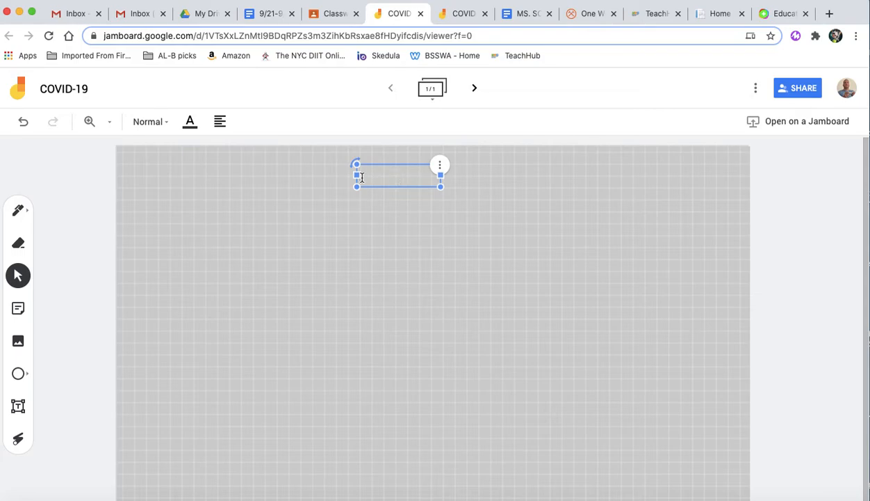
pyautogui.write('Mr. Melendez')
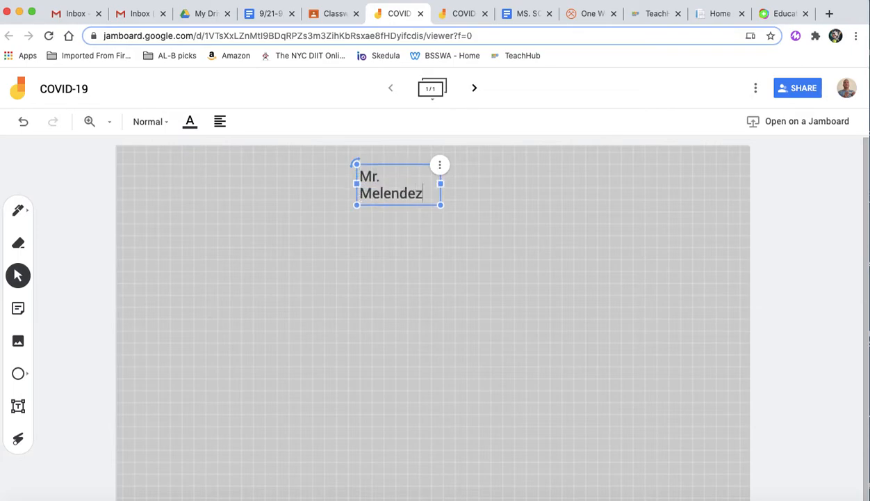
pyautogui.write(' COV')
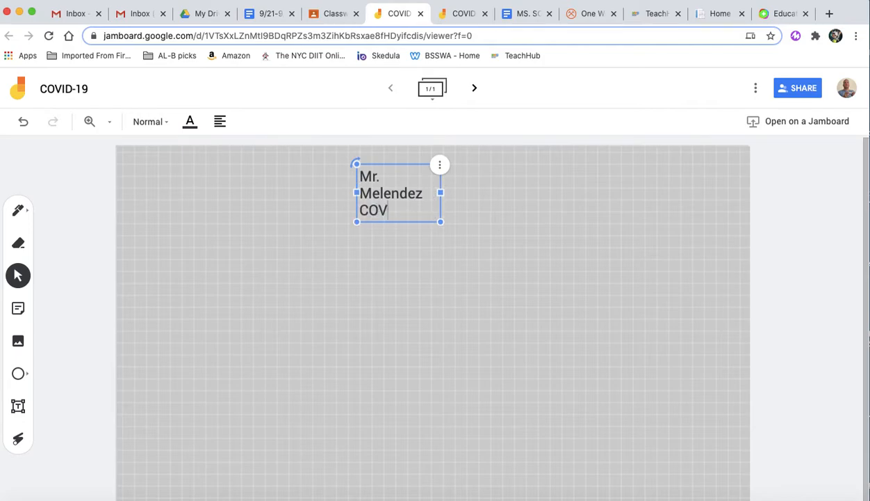
pyautogui.write('ID-19 Feelings')
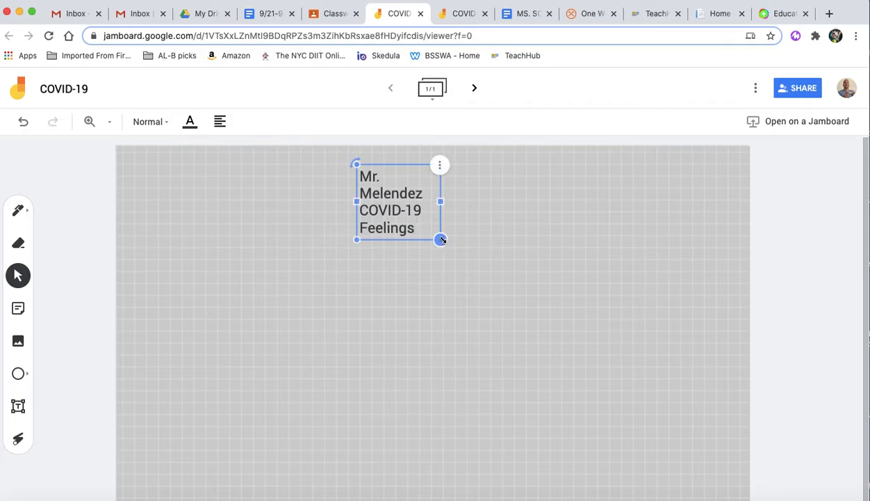
# Enlarge the title text, widen its box so it fits on one line, and centre it along the frame's upper edge
pyautogui.moveTo(442, 240)
pyautogui.mouseDown()
pyautogui.moveTo(468, 264)
pyautogui.moveTo(453, 250)
pyautogui.mouseUp()
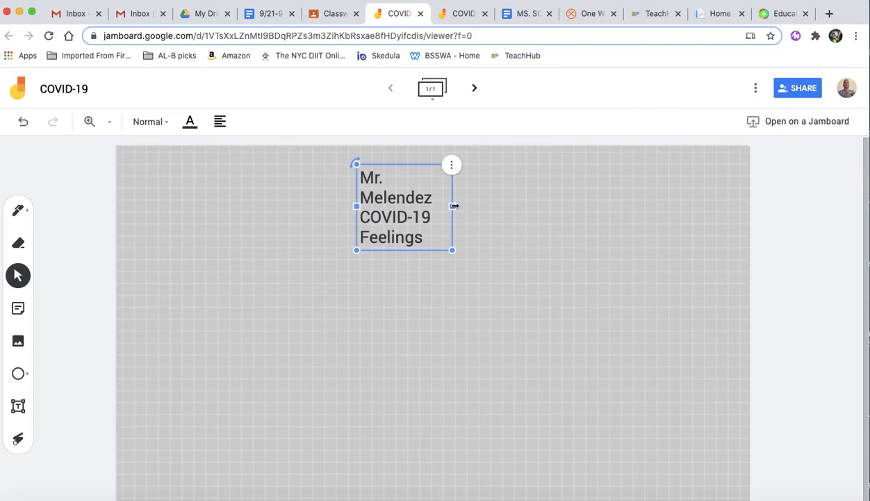
pyautogui.moveTo(454, 205); pyautogui.dragTo(614, 186)
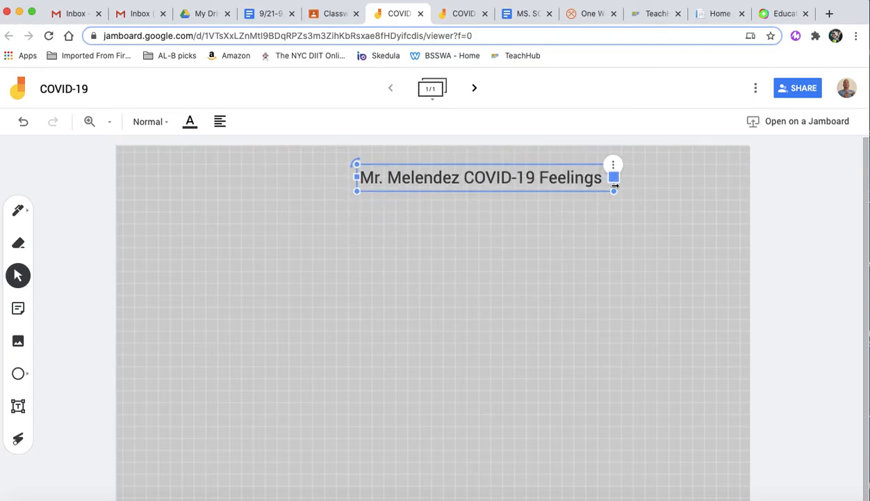
pyautogui.click(481, 159)
pyautogui.click(461, 167)
pyautogui.moveTo(461, 167); pyautogui.dragTo(410, 158)
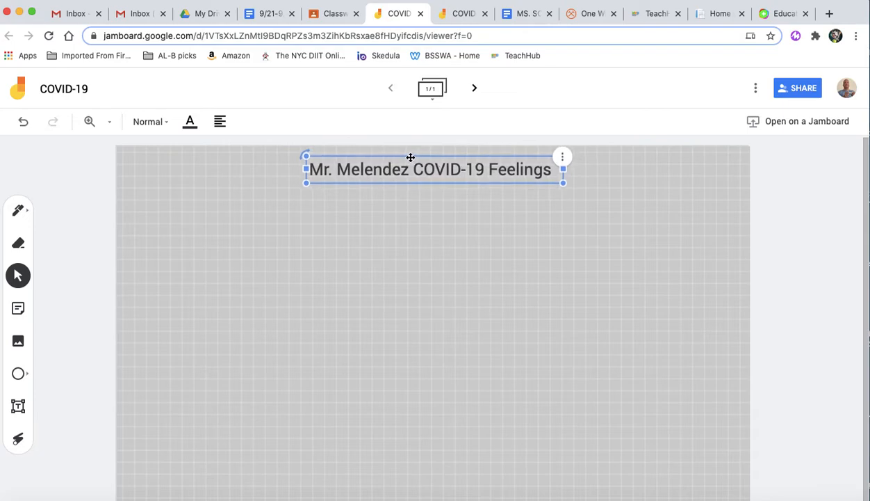
pyautogui.moveTo(563, 183); pyautogui.dragTo(609, 206)
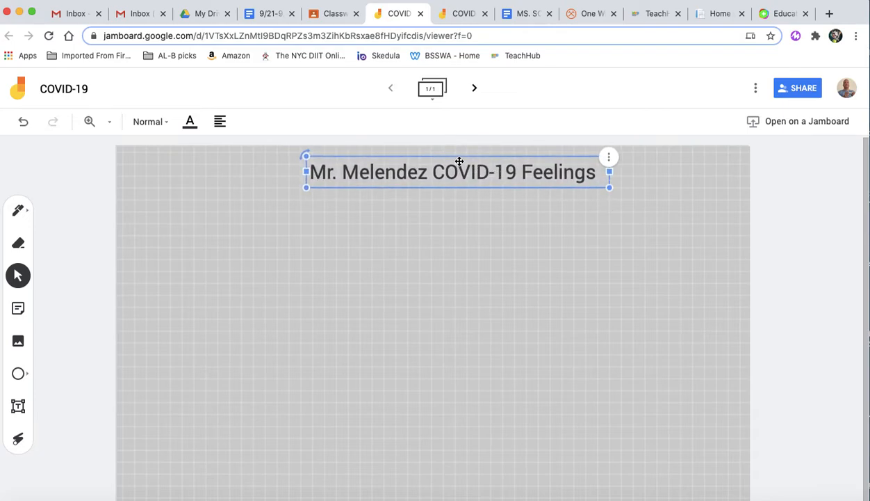
pyautogui.moveTo(460, 157); pyautogui.dragTo(444, 157)
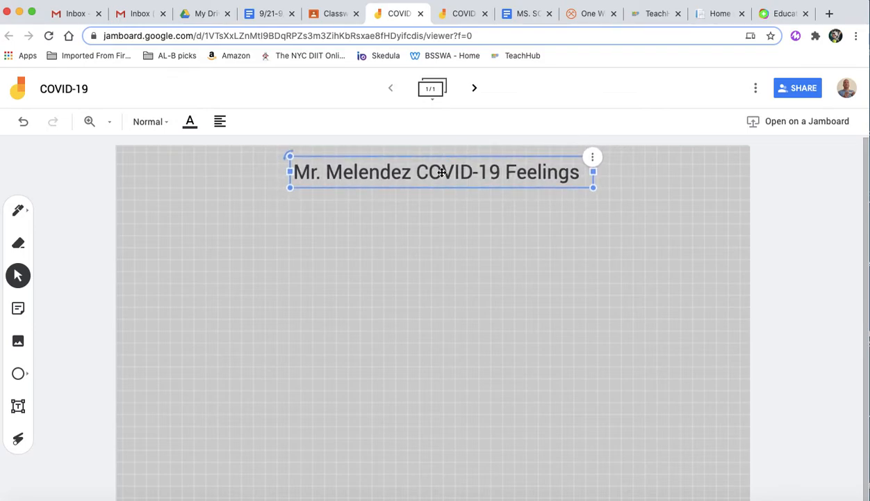
pyautogui.click(438, 243)
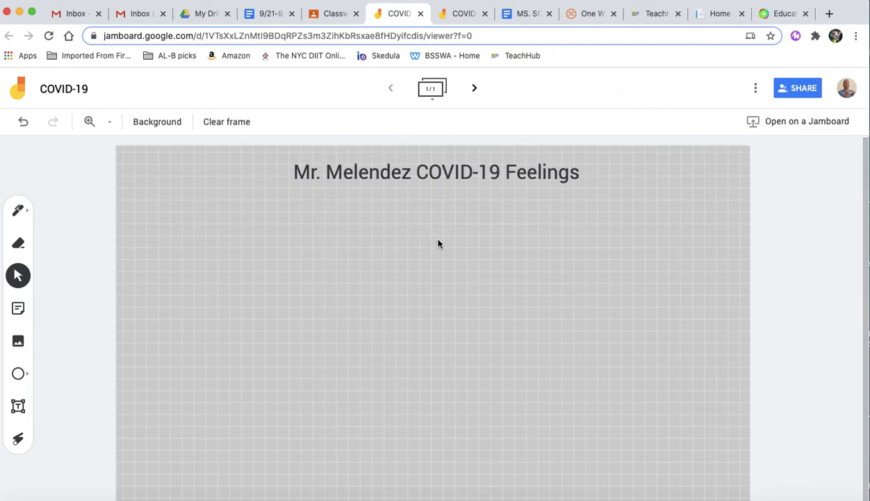
# Search Google Images for "sad sticker" and insert the black-outlined sad emoji with blue eyes looking sideways
pyautogui.click(20, 344)
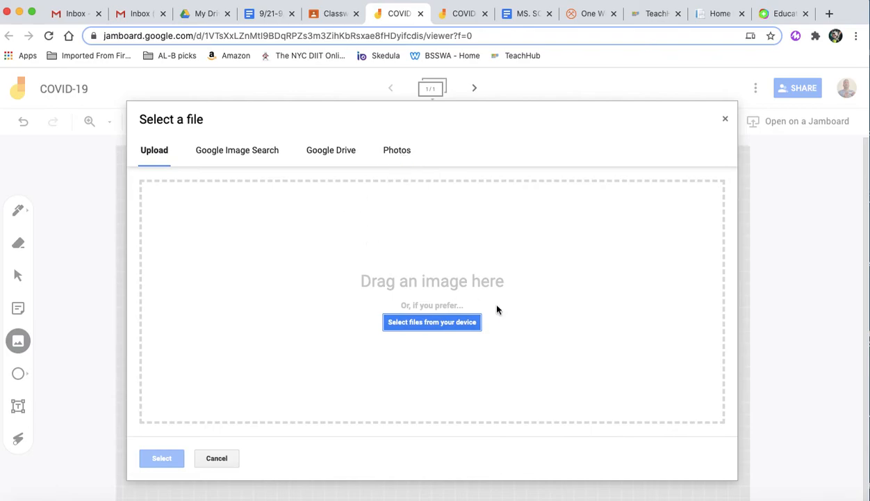
pyautogui.click(243, 153)
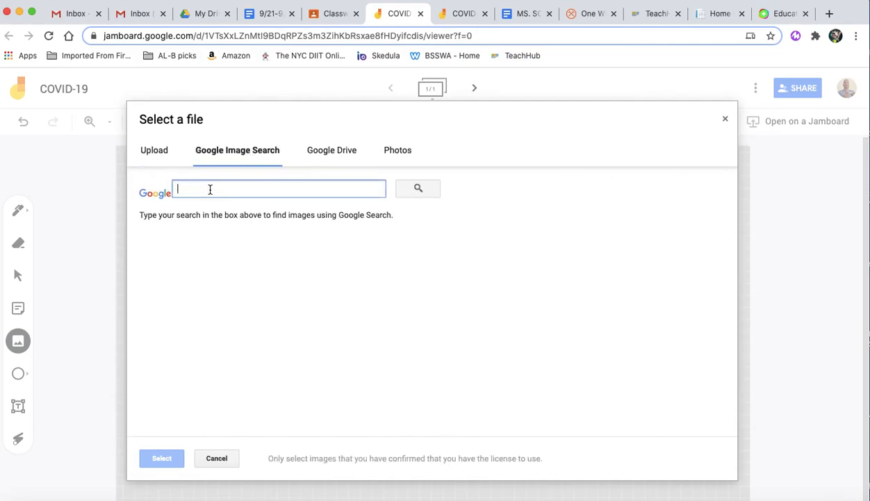
pyautogui.write('s')
pyautogui.press('BackSpace')
pyautogui.write('sad sticker')
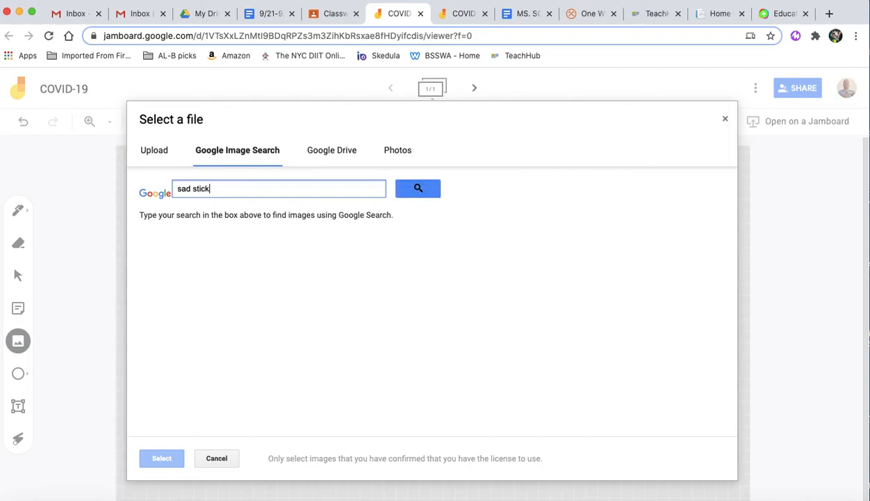
pyautogui.click(421, 188)
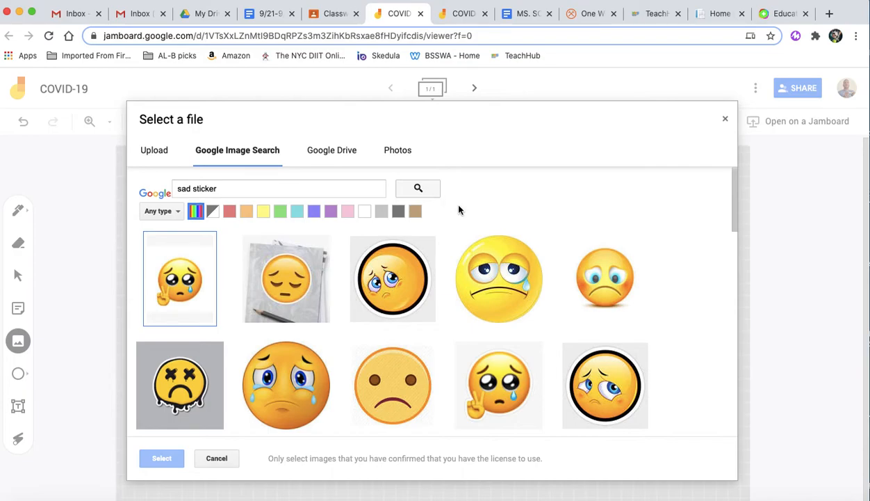
pyautogui.click(600, 381)
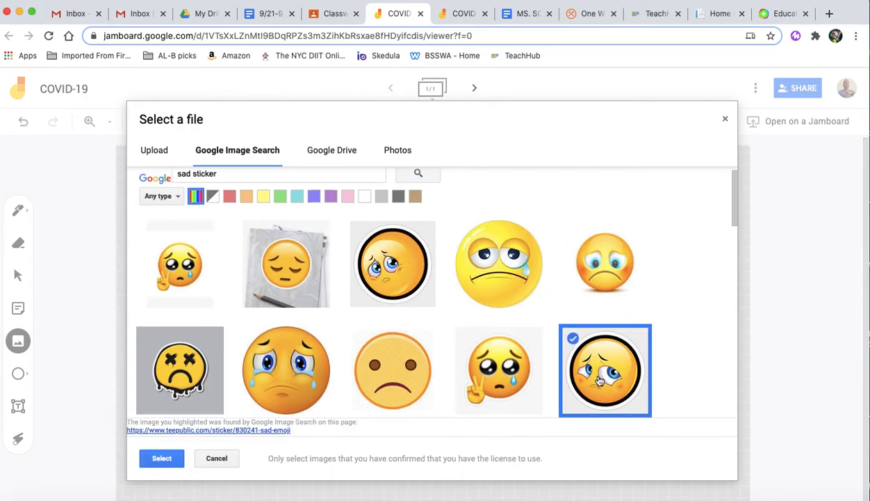
pyautogui.click(162, 457)
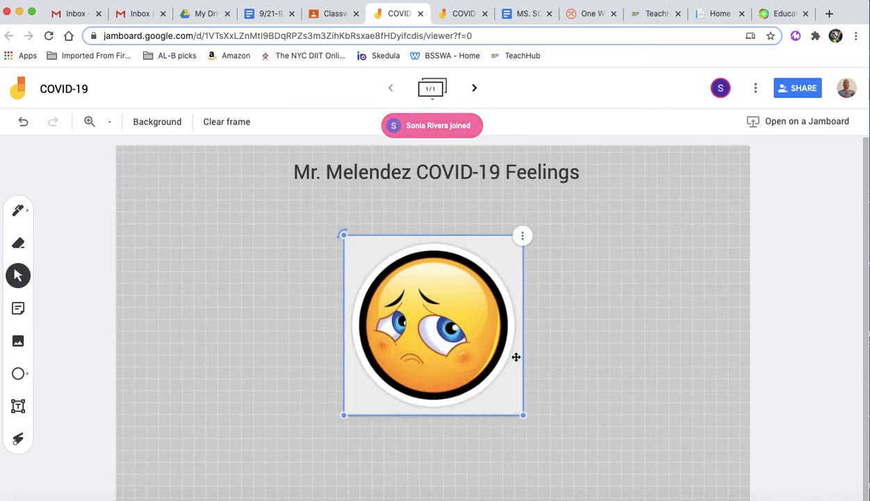
# Shrink the sad emoji to about half its size and place it in the frame's upper-left area below the title
pyautogui.click(531, 374)
pyautogui.click(523, 414)
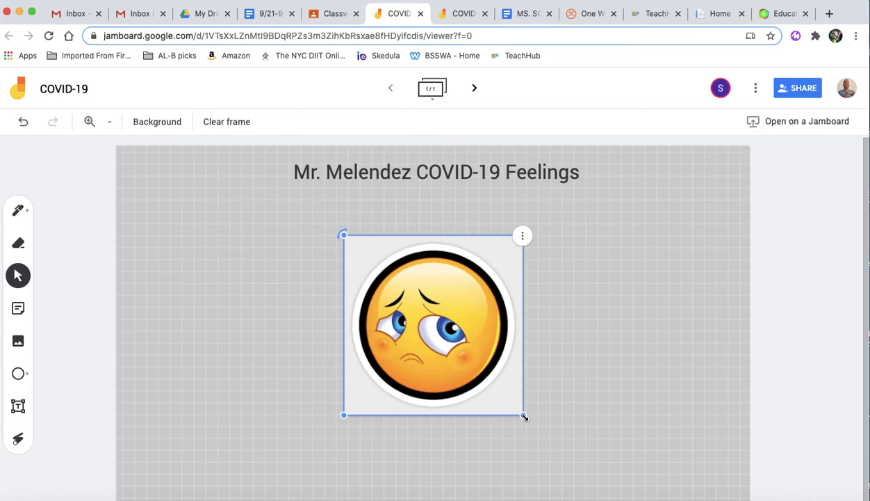
pyautogui.moveTo(525, 417); pyautogui.dragTo(441, 333)
pyautogui.moveTo(415, 244); pyautogui.dragTo(205, 216)
pyautogui.click(250, 365)
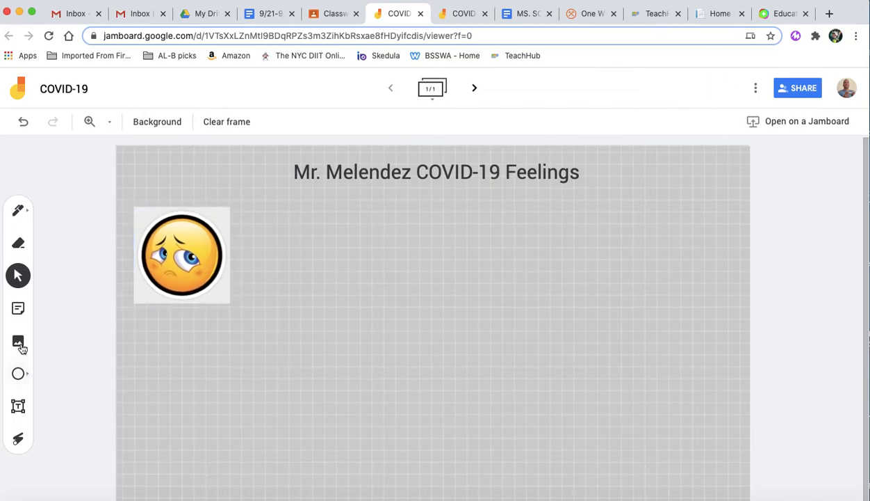
# Search Google Images for "strength" and insert the picture of yellow and blue flexed arms
pyautogui.click(20, 406)
pyautogui.click(18, 340)
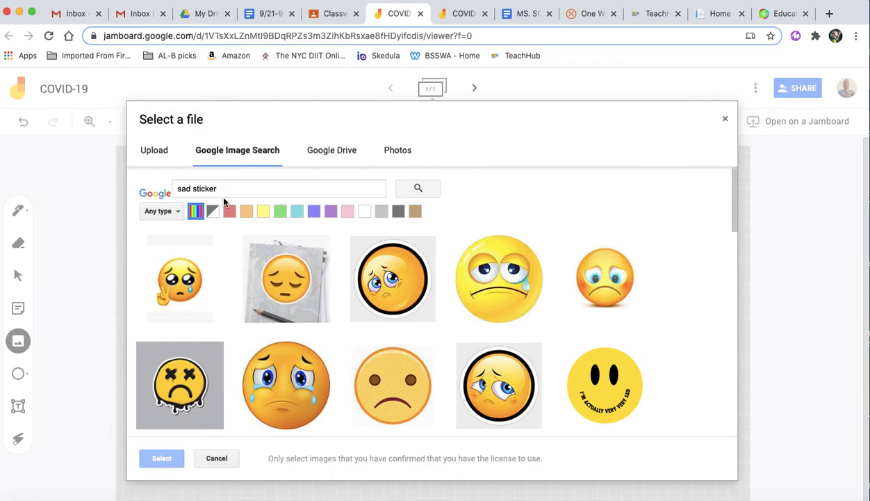
pyautogui.click(229, 189)
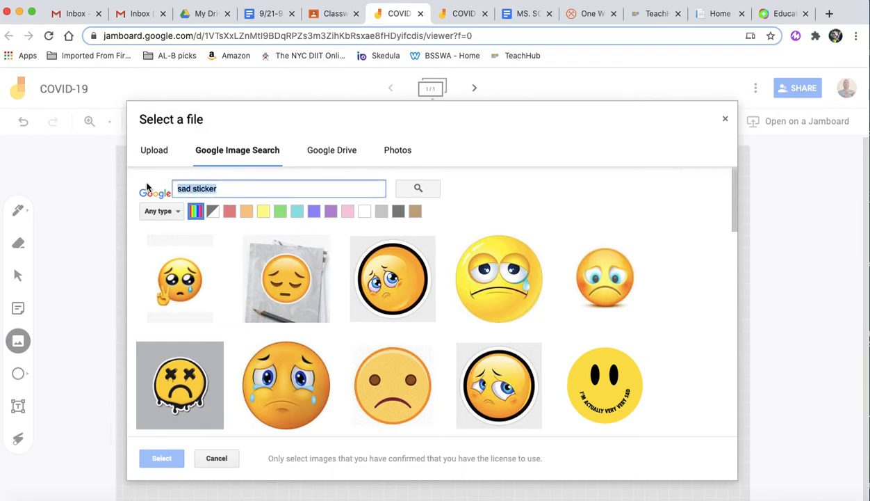
pyautogui.write('strength')
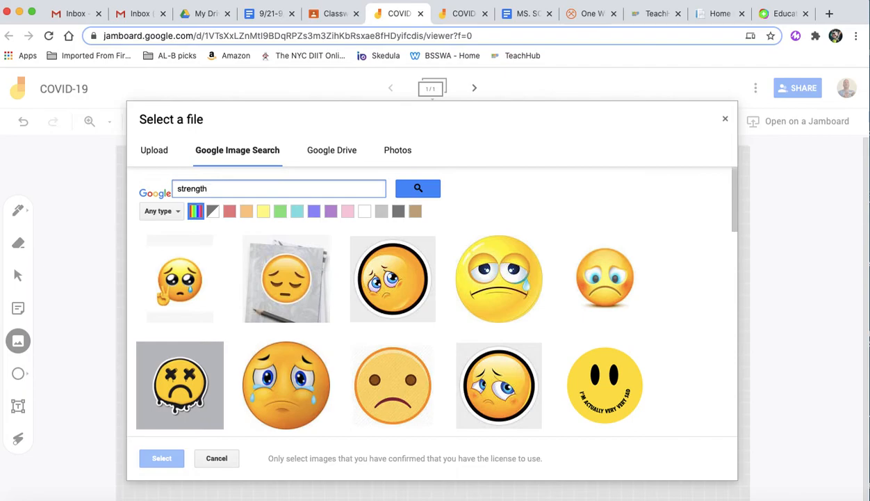
pyautogui.press('Return')
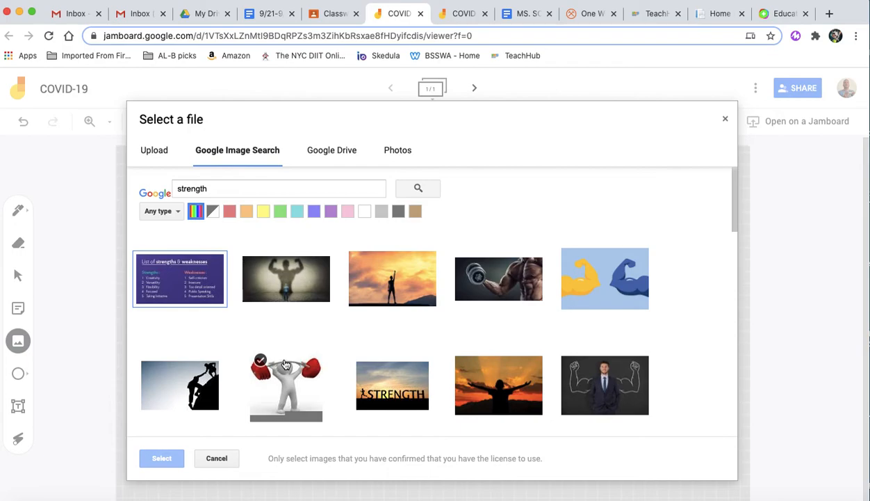
pyautogui.click(600, 292)
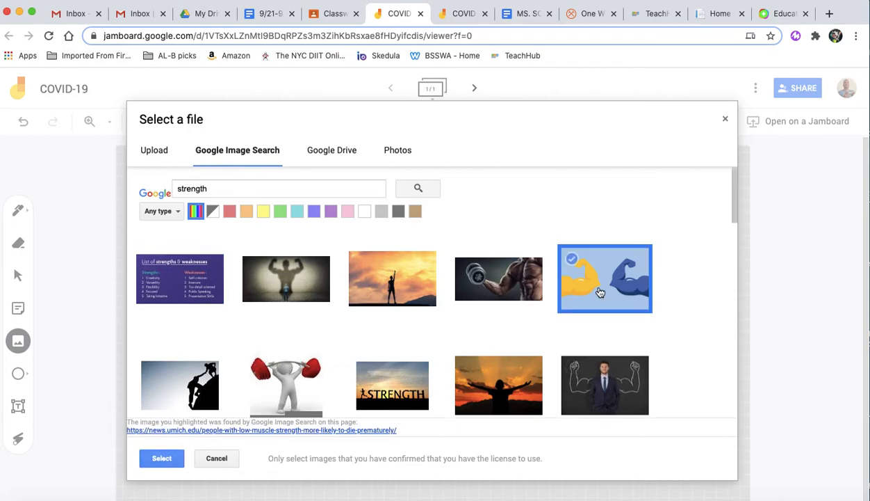
pyautogui.click(161, 458)
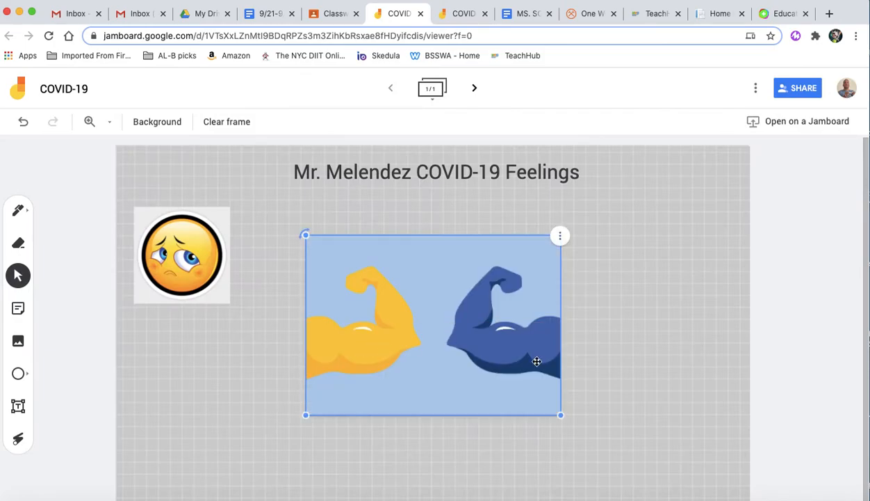
# Shrink the flexed-arms picture to about two thirds and place it in the frame's upper-right area below the title
pyautogui.moveTo(561, 414); pyautogui.dragTo(475, 355)
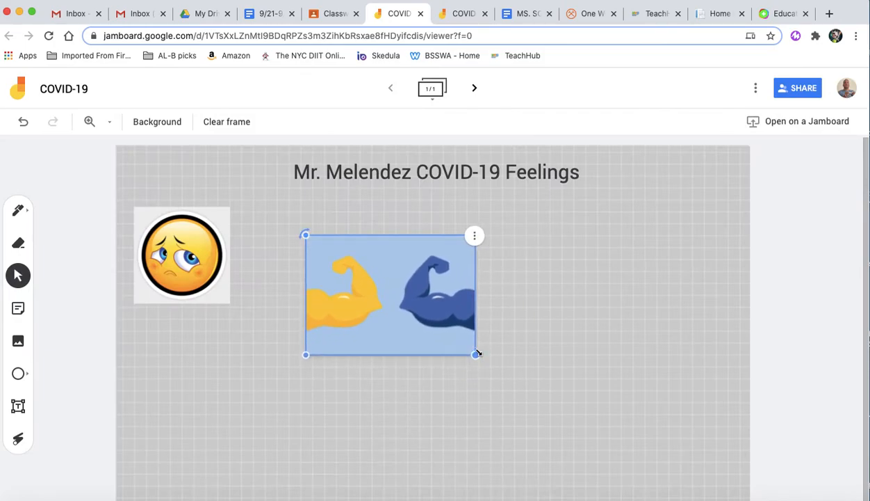
pyautogui.moveTo(391, 251); pyautogui.dragTo(638, 222)
pyautogui.click(436, 385)
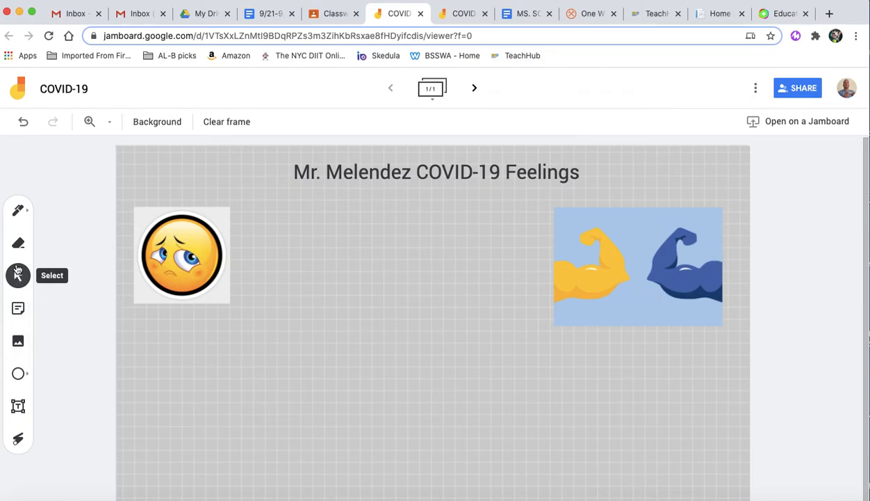
# Handwrite the word "Family" with the black marker between the sad emoji and the flexed-arms picture
pyautogui.click(18, 210)
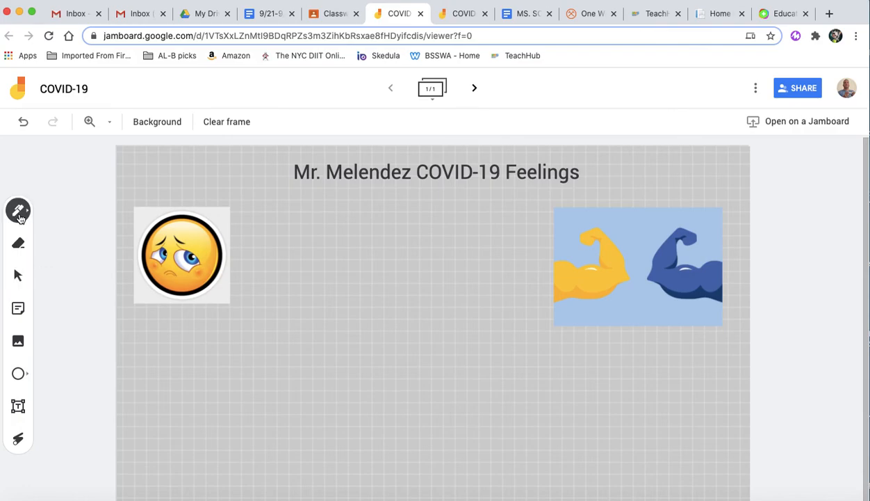
pyautogui.click(19, 212)
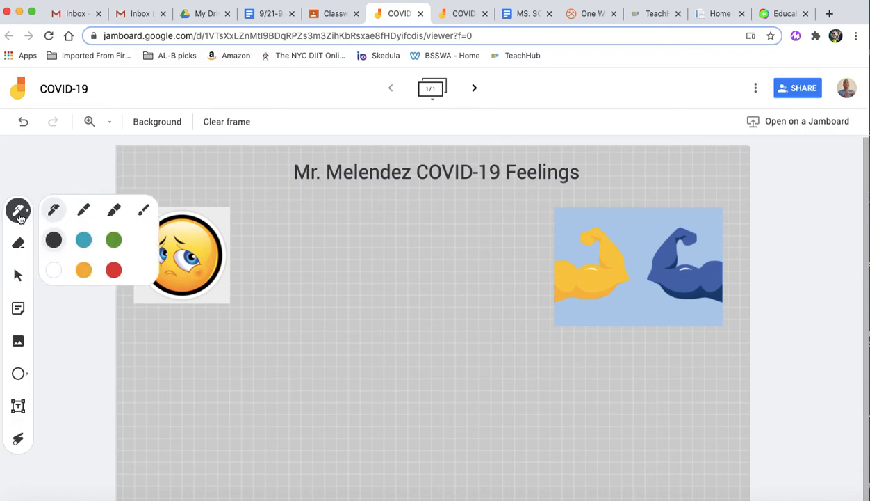
pyautogui.click(84, 212)
pyautogui.click(54, 240)
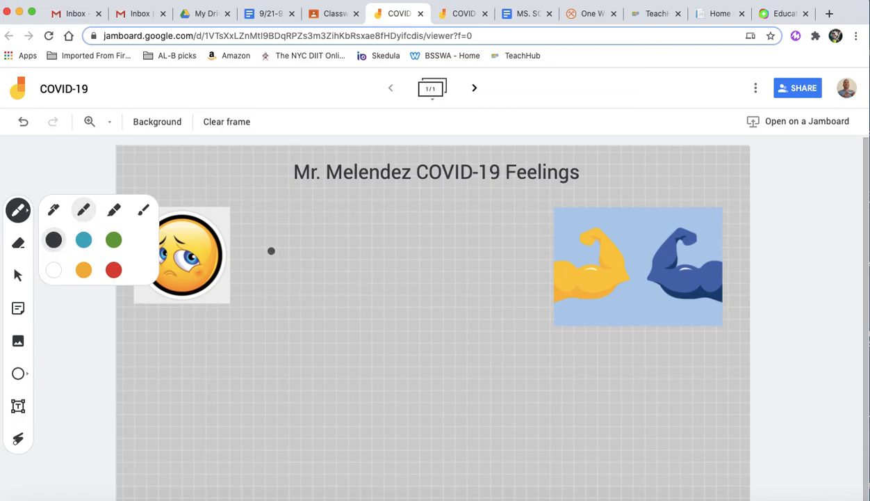
pyautogui.moveTo(271, 251)
pyautogui.mouseDown()
pyautogui.moveTo(285, 289)
pyautogui.moveTo(265, 241)
pyautogui.moveTo(315, 230)
pyautogui.mouseUp()
pyautogui.moveTo(272, 276)
pyautogui.mouseDown()
pyautogui.moveTo(303, 264)
pyautogui.moveTo(346, 284)
pyautogui.moveTo(376, 254)
pyautogui.mouseUp()
pyautogui.moveTo(367, 284); pyautogui.dragTo(399, 283)
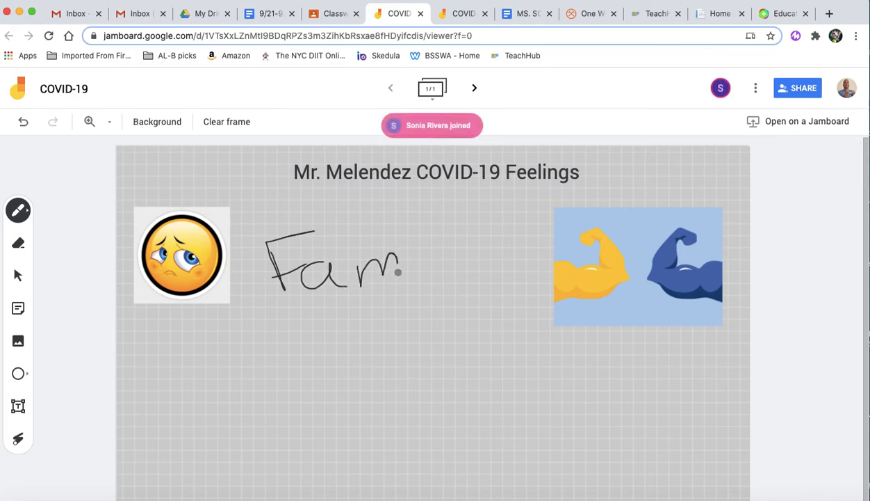
pyautogui.moveTo(414, 261); pyautogui.dragTo(414, 280)
pyautogui.moveTo(443, 226); pyautogui.dragTo(465, 281)
pyautogui.moveTo(490, 254)
pyautogui.mouseDown()
pyautogui.moveTo(520, 253)
pyautogui.moveTo(522, 326)
pyautogui.moveTo(507, 335)
pyautogui.mouseUp()
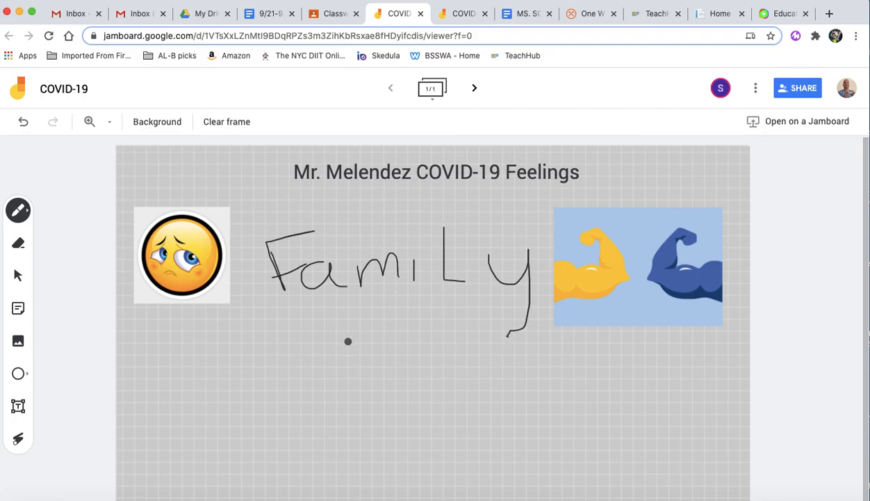